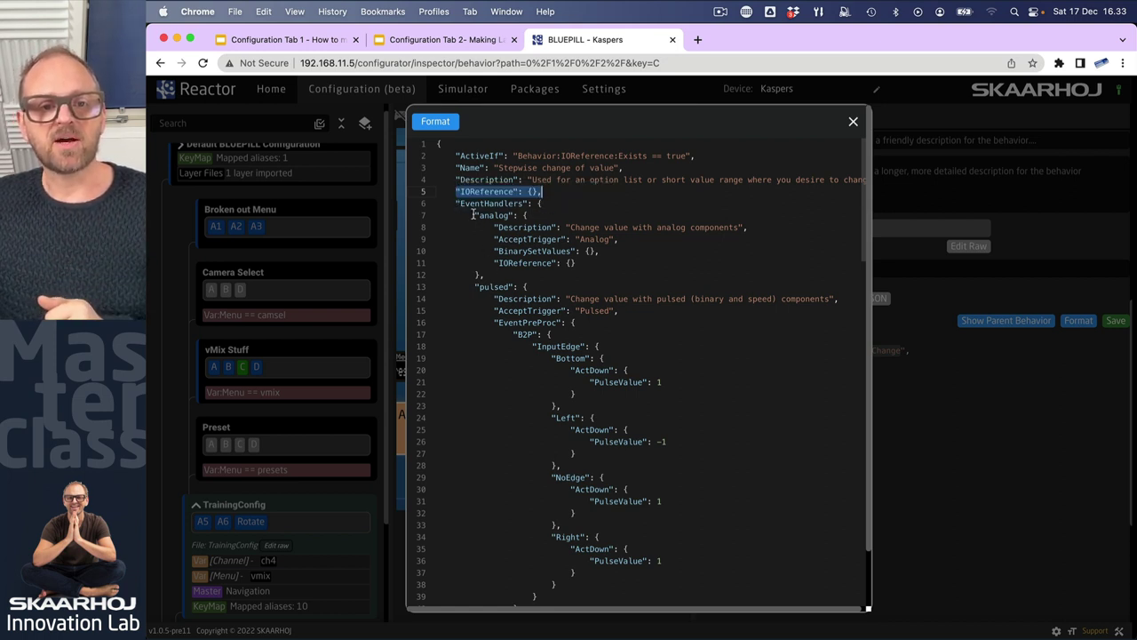
left_click(592, 238)
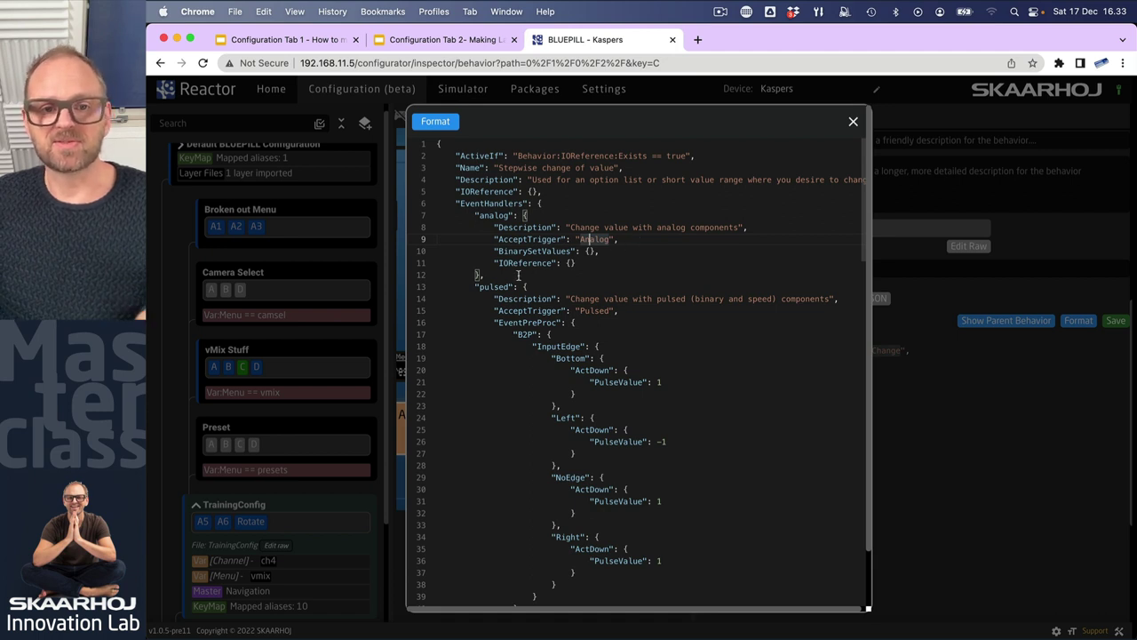
left_click(502, 252)
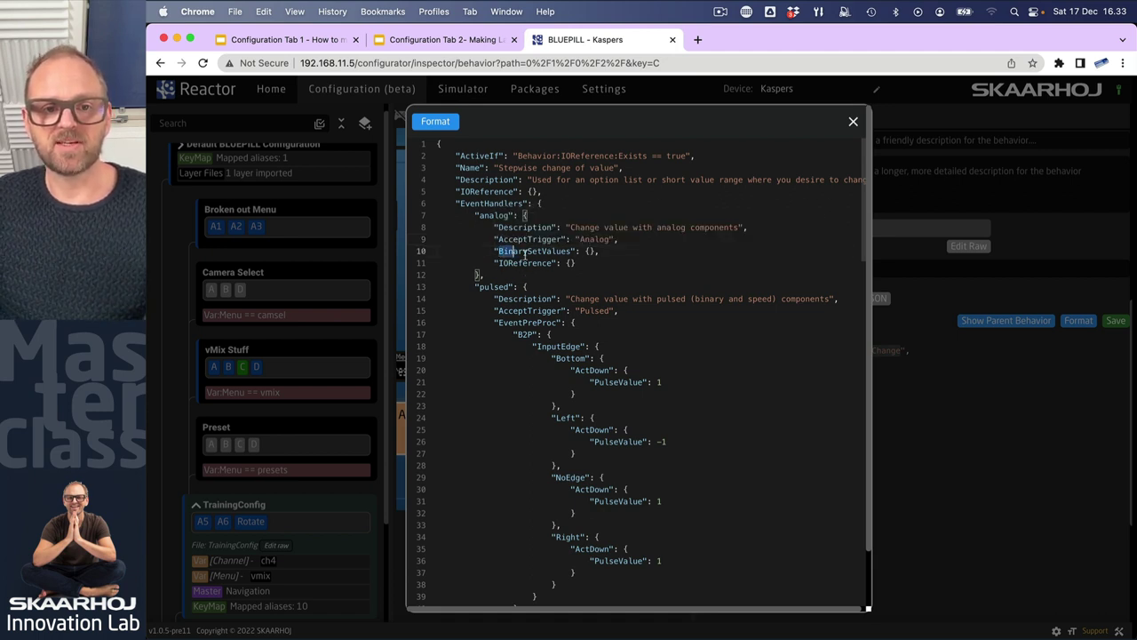
left_click_drag(514, 254, 578, 264)
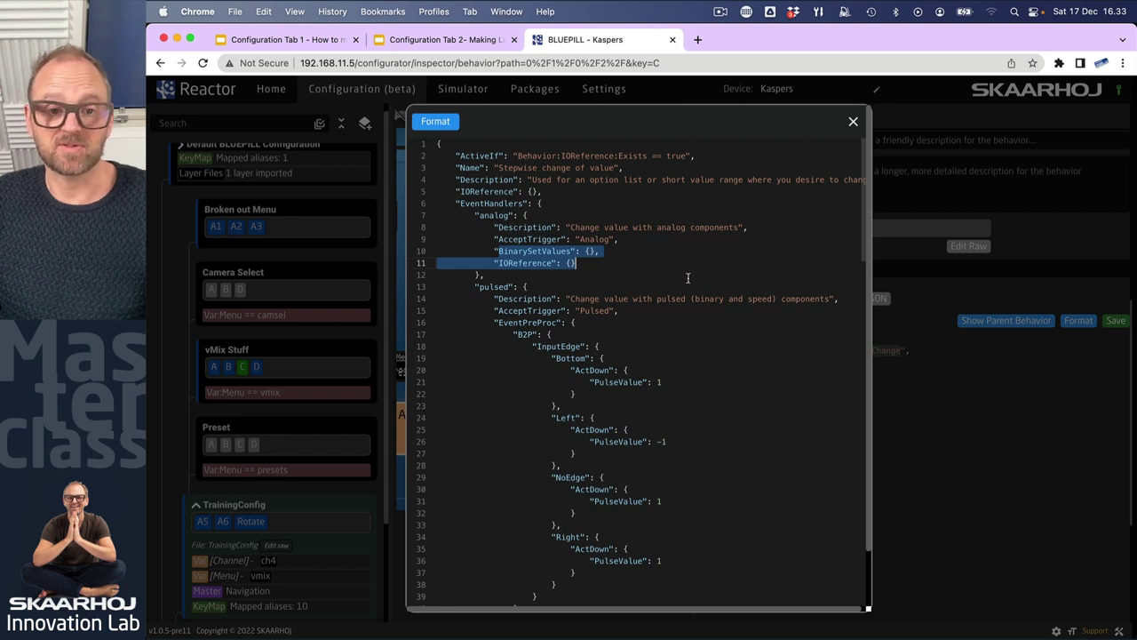
scroll(688, 278, "down", 5)
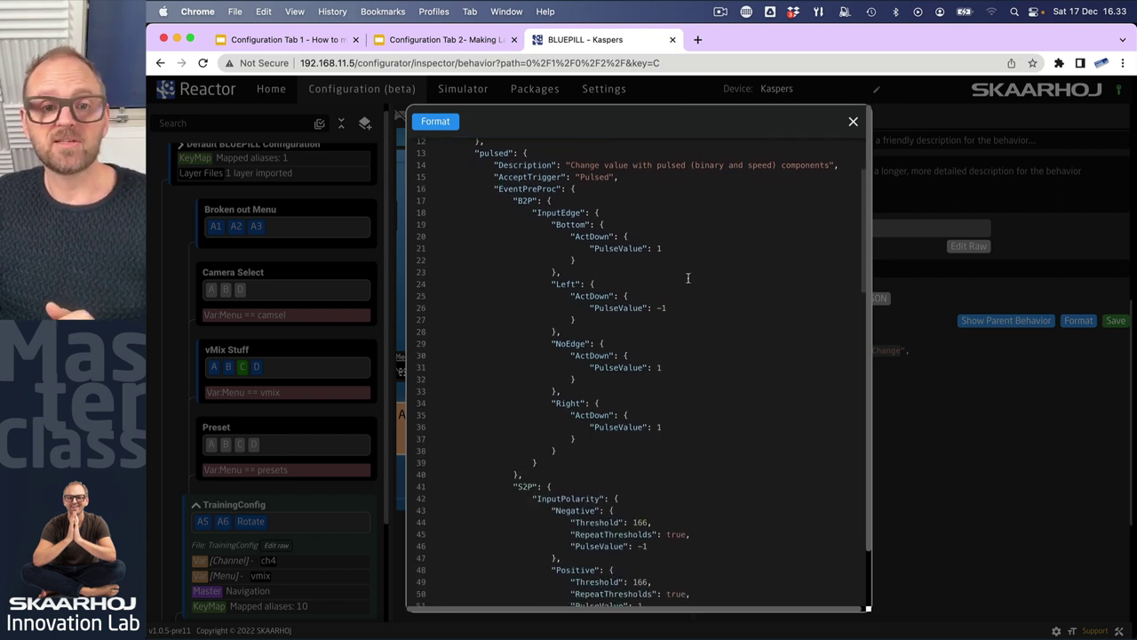
Step: Collapse the pulsed handler's EventPreProc block to expose BinarySetValues, PulsedRolloverCondition and PulsedFineStepIOref
left_click(492, 153)
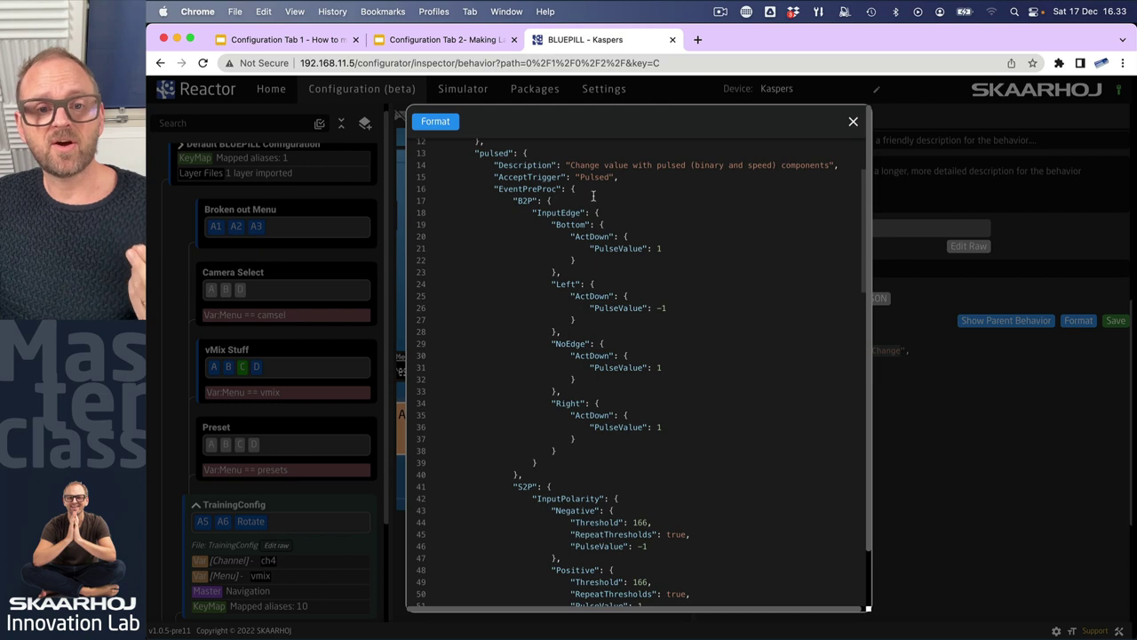
left_click(433, 190)
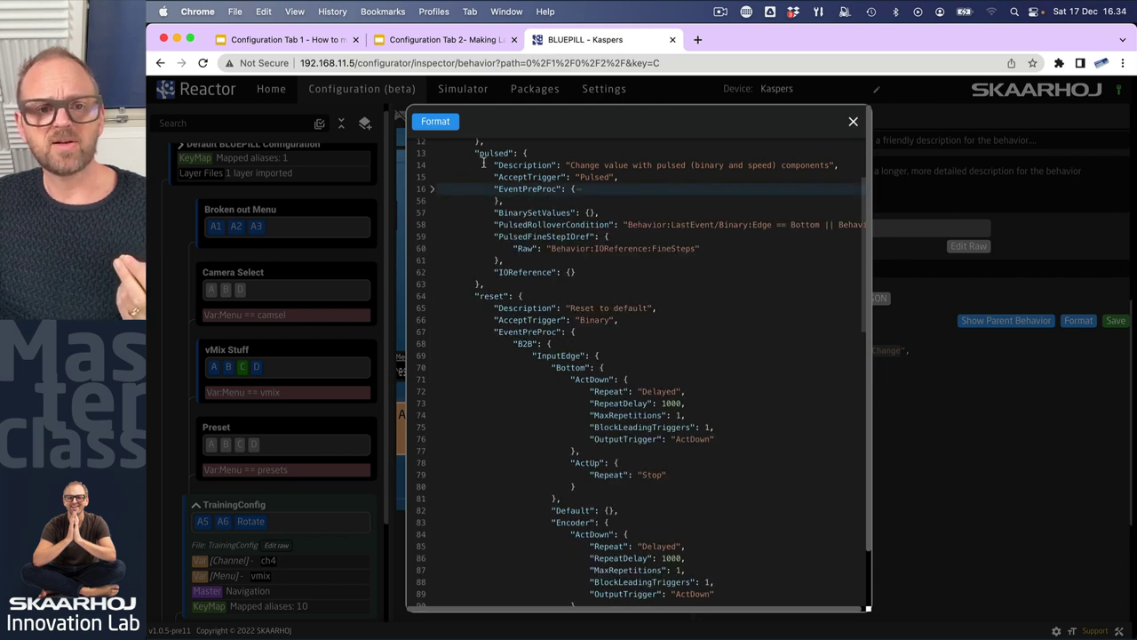
mouse_move(522, 263)
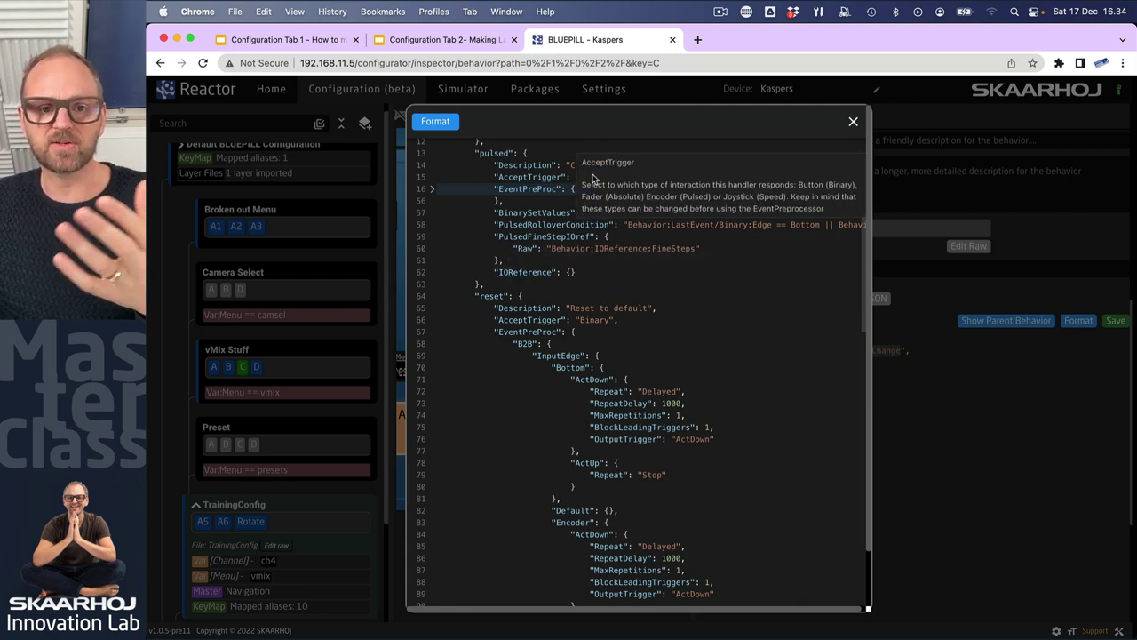
scroll(556, 228, "right", 2)
mouse_move(499, 225)
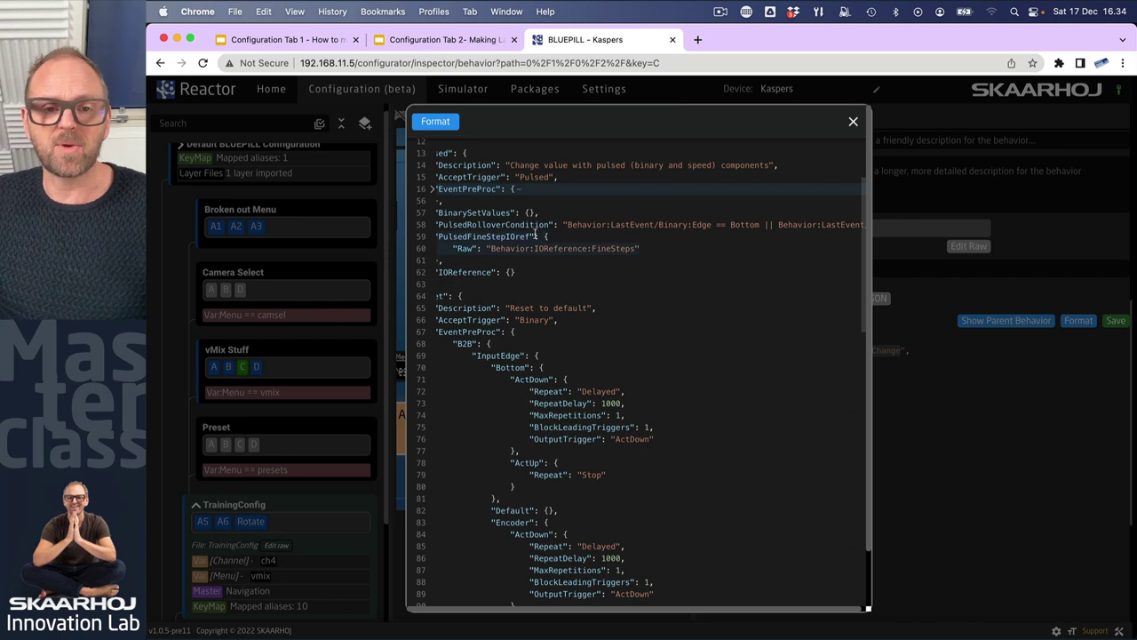
scroll(522, 233, "left", 2)
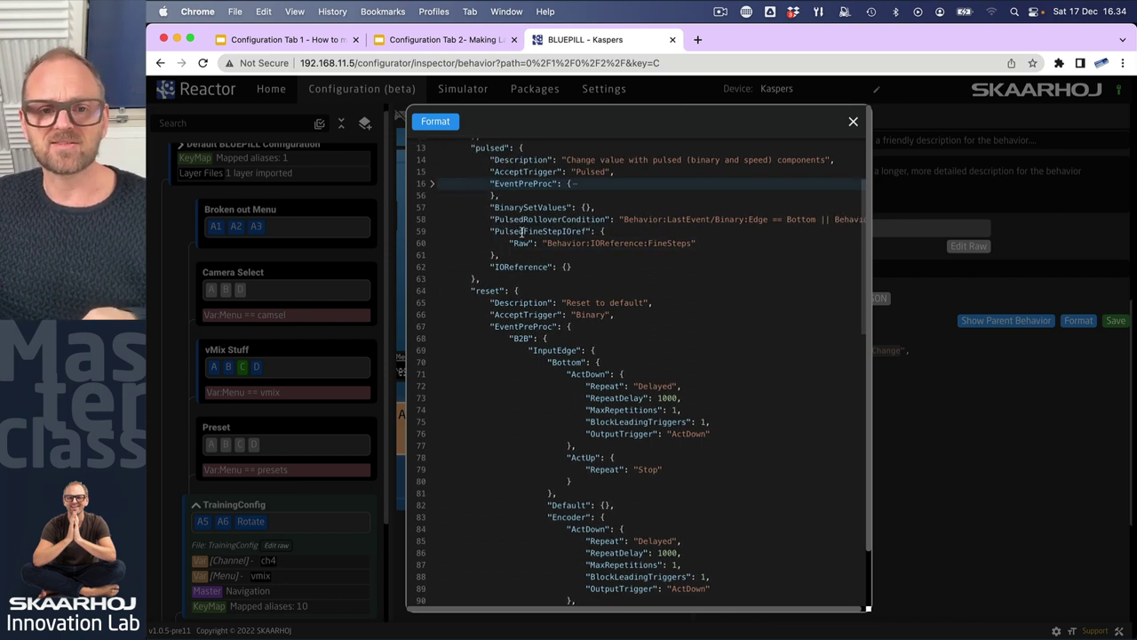
scroll(523, 232, "up", 3)
left_click_drag(459, 216, 542, 228)
scroll(522, 231, "left", 1)
scroll(522, 230, "up", 1)
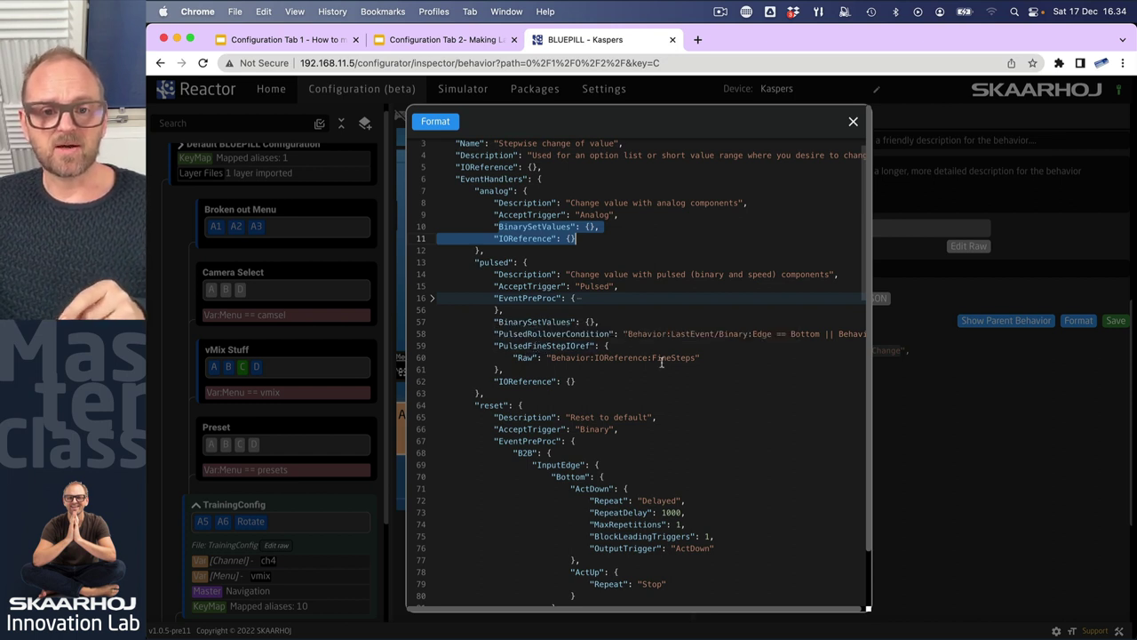
Step: Expand EventPreProc again and check the B2P edges: Bottom, NoEdge and Right pulse 1, Left pulses −1
left_click(433, 300)
left_click_drag(514, 310, 614, 319)
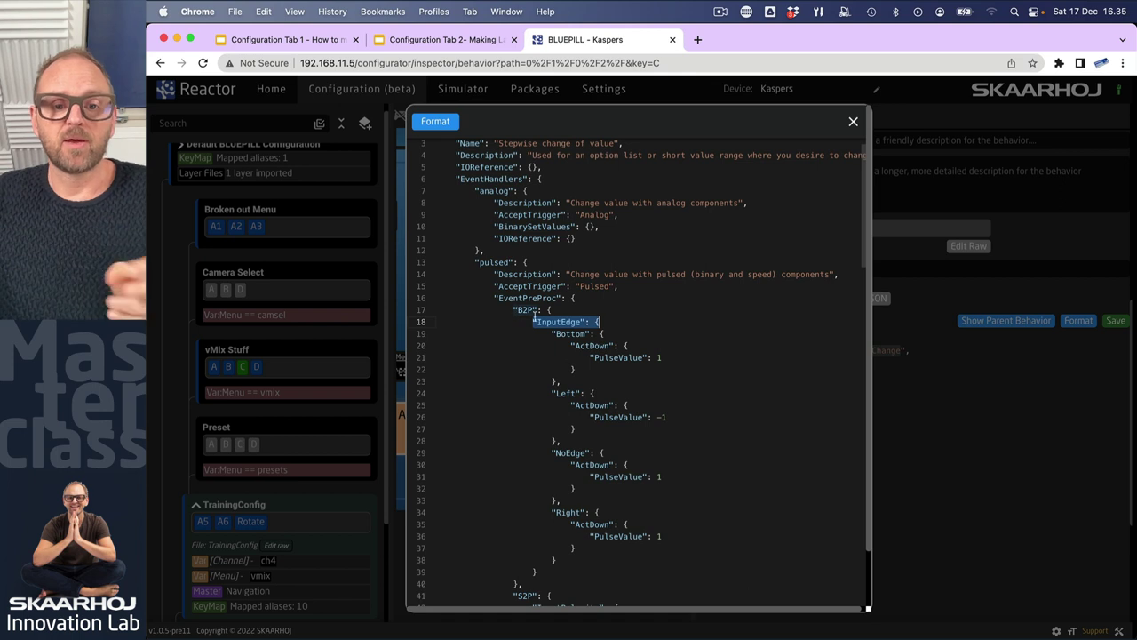
double_click(569, 334)
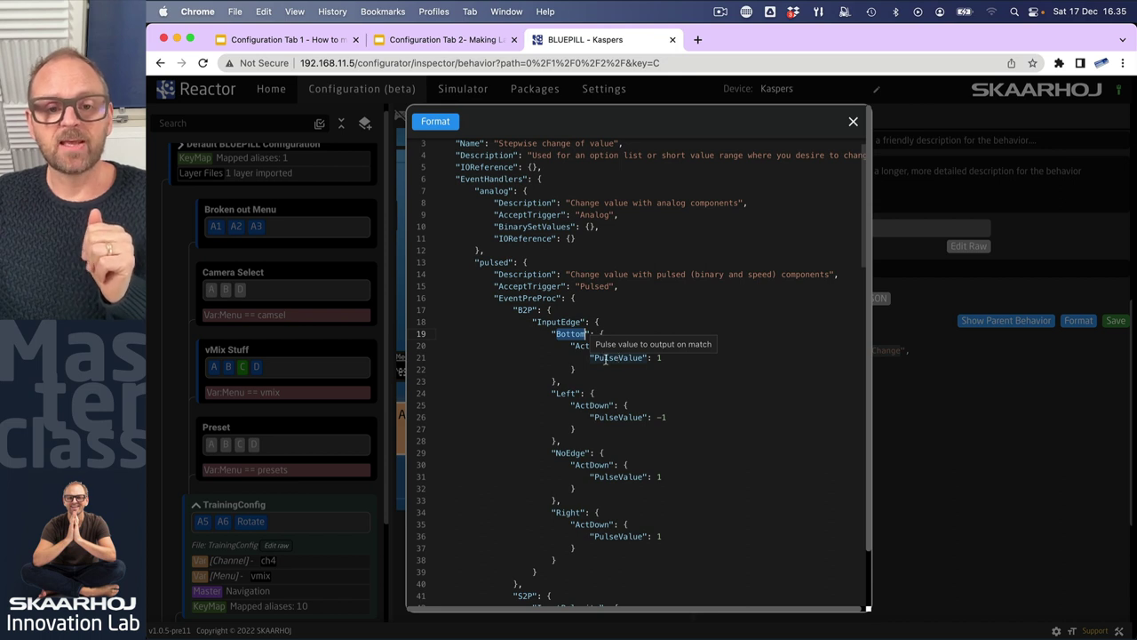
double_click(565, 393)
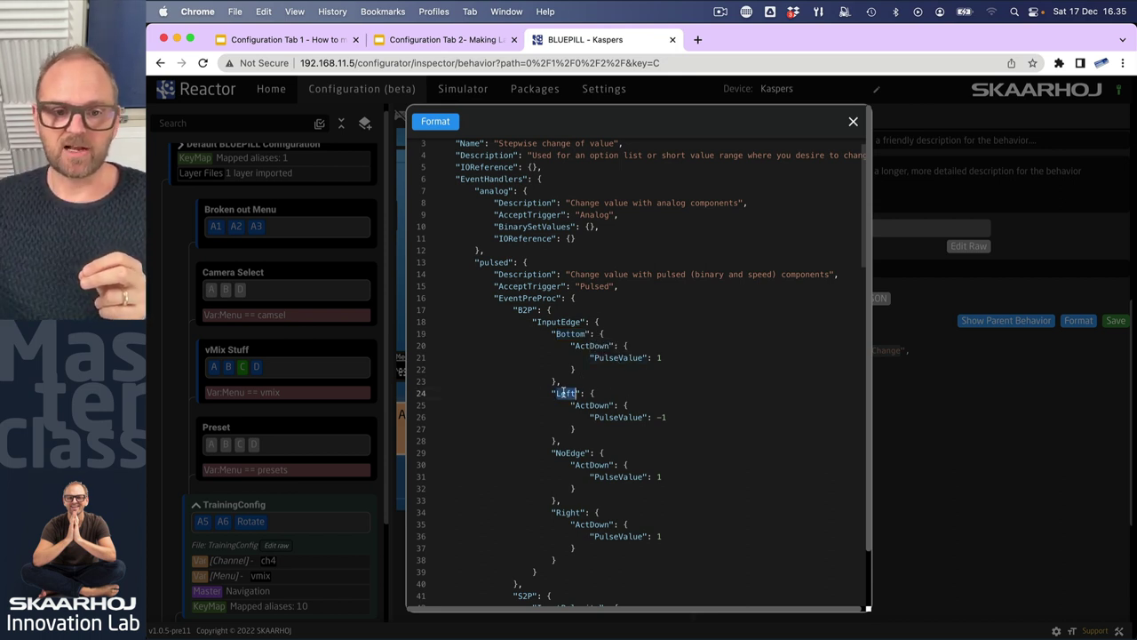
double_click(613, 417)
double_click(569, 454)
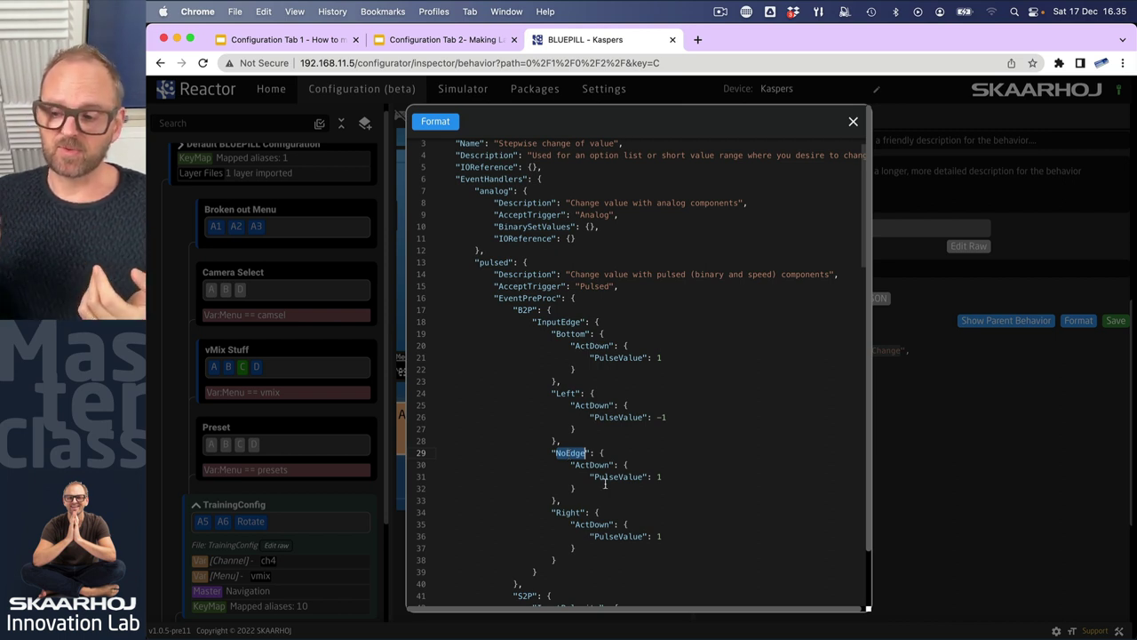
double_click(568, 513)
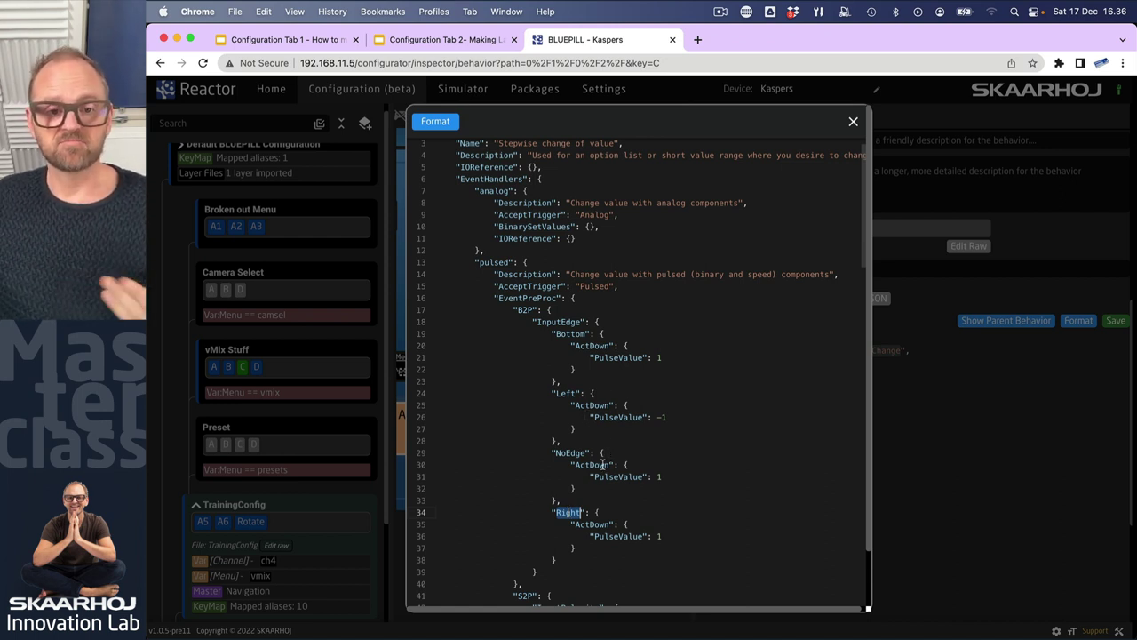
scroll(604, 466, "down", 5)
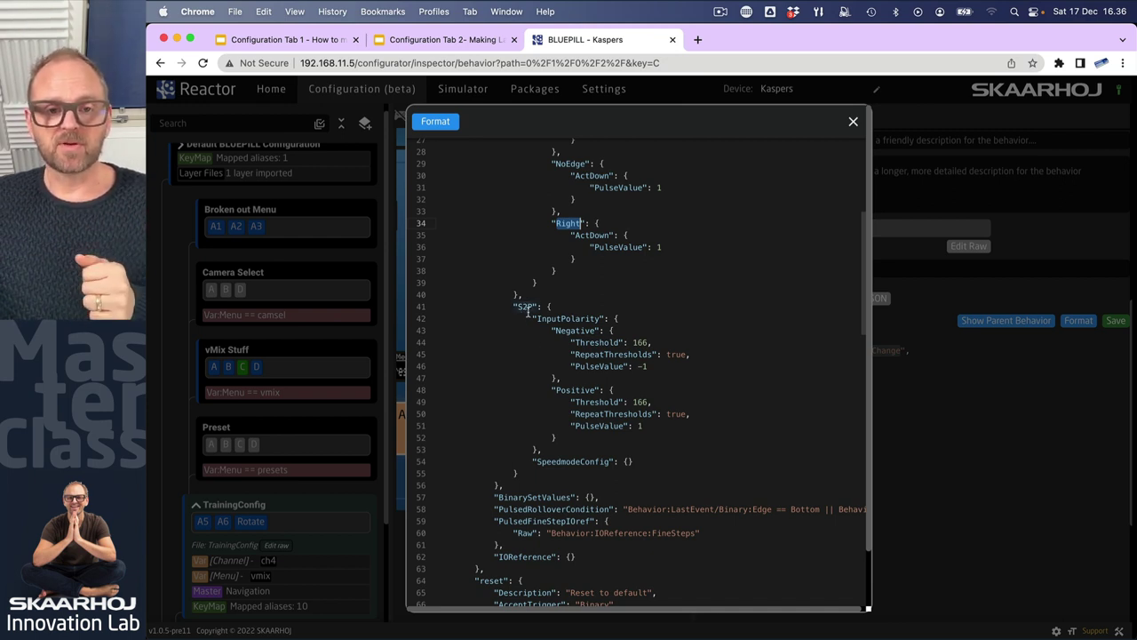
Step: Review the S2P polarities: threshold 166 with repeats, Negative sends PulseValue −1, Positive 1
left_click(569, 330)
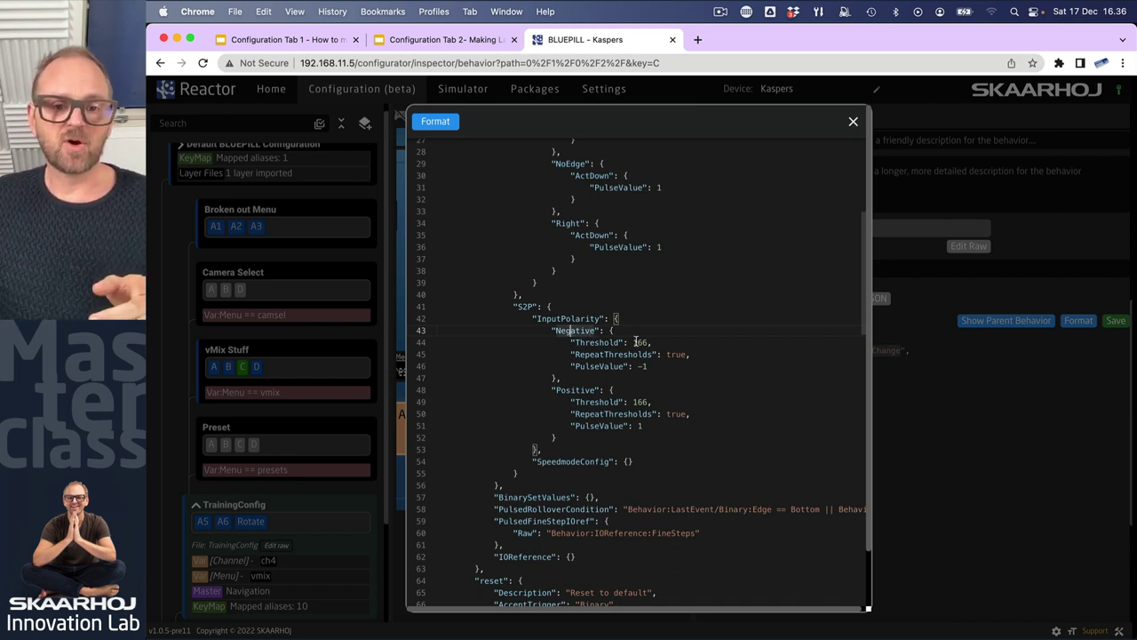
mouse_move(646, 342)
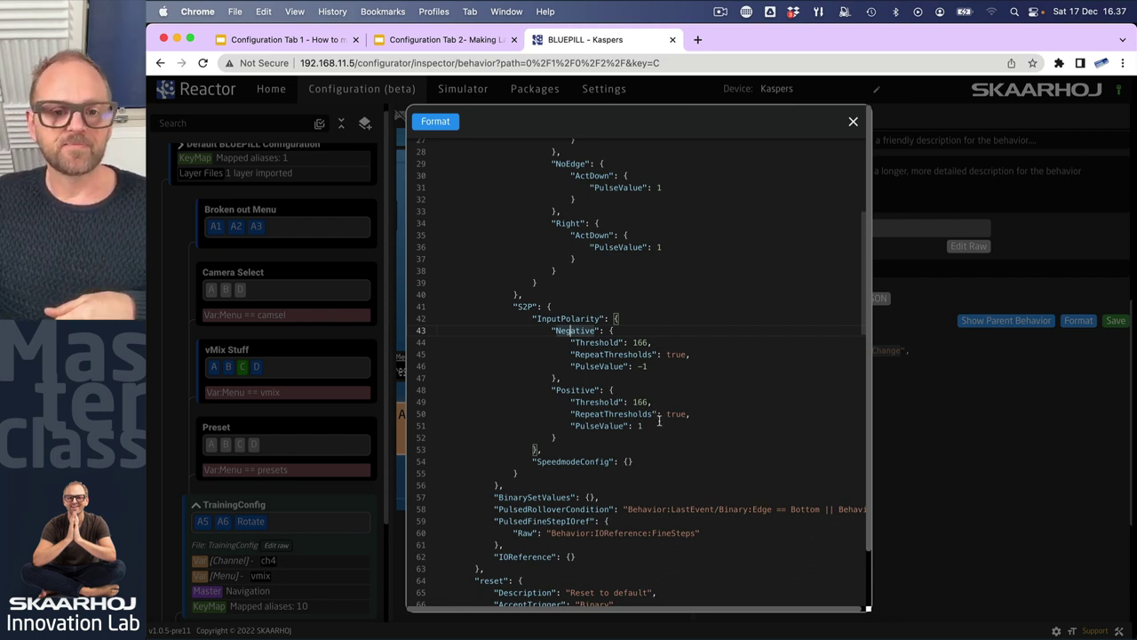
mouse_move(653, 413)
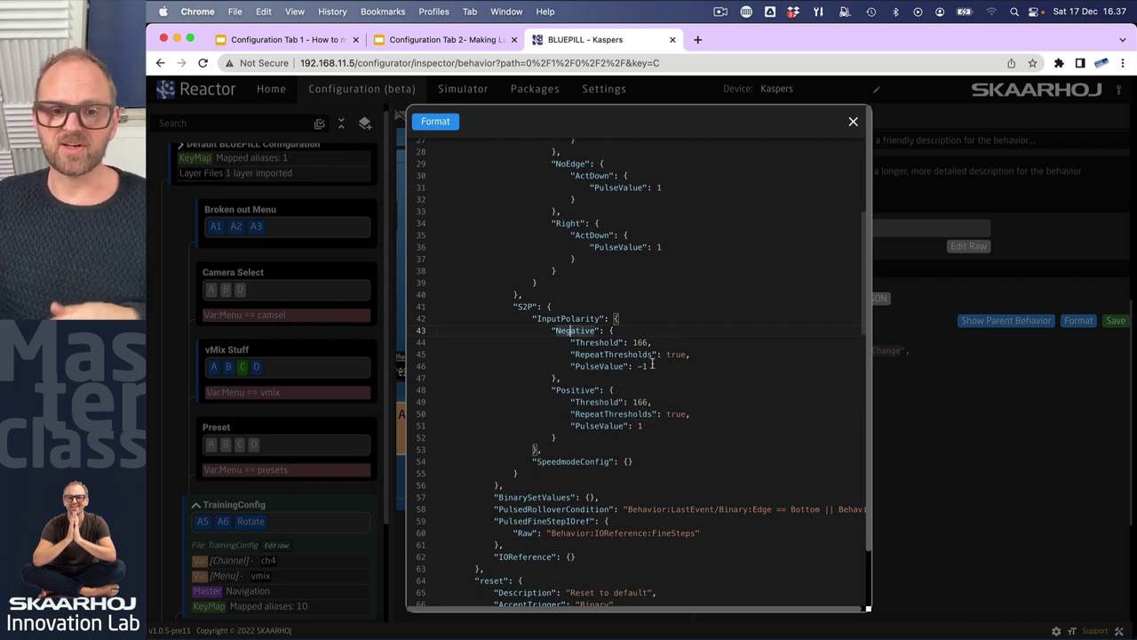
scroll(705, 361, "down", 5)
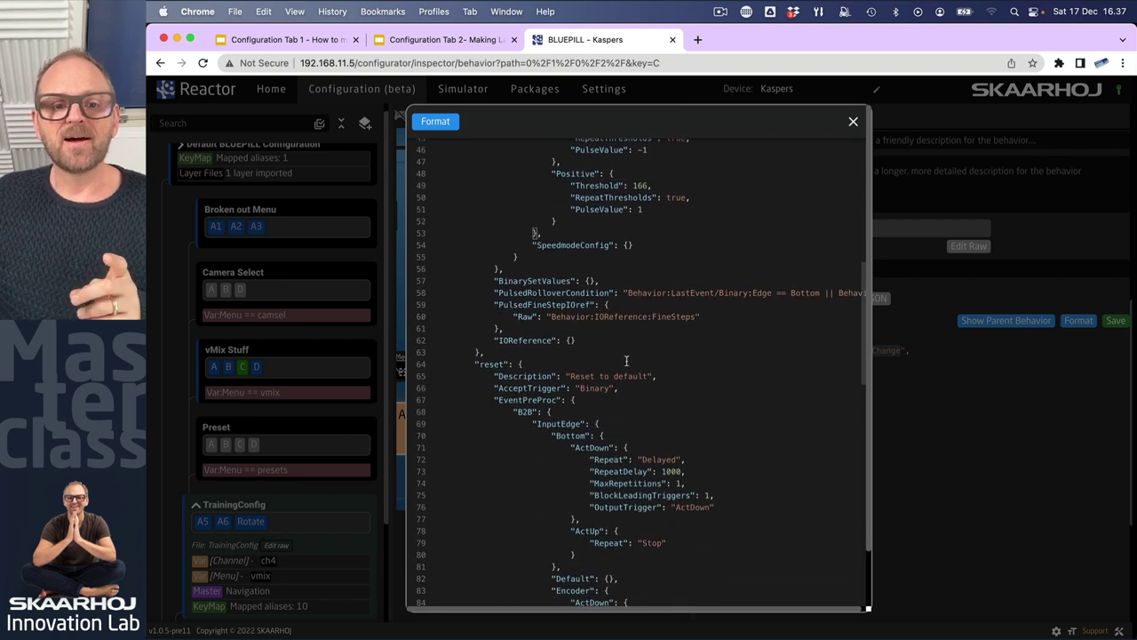
scroll(562, 357, "up", 4)
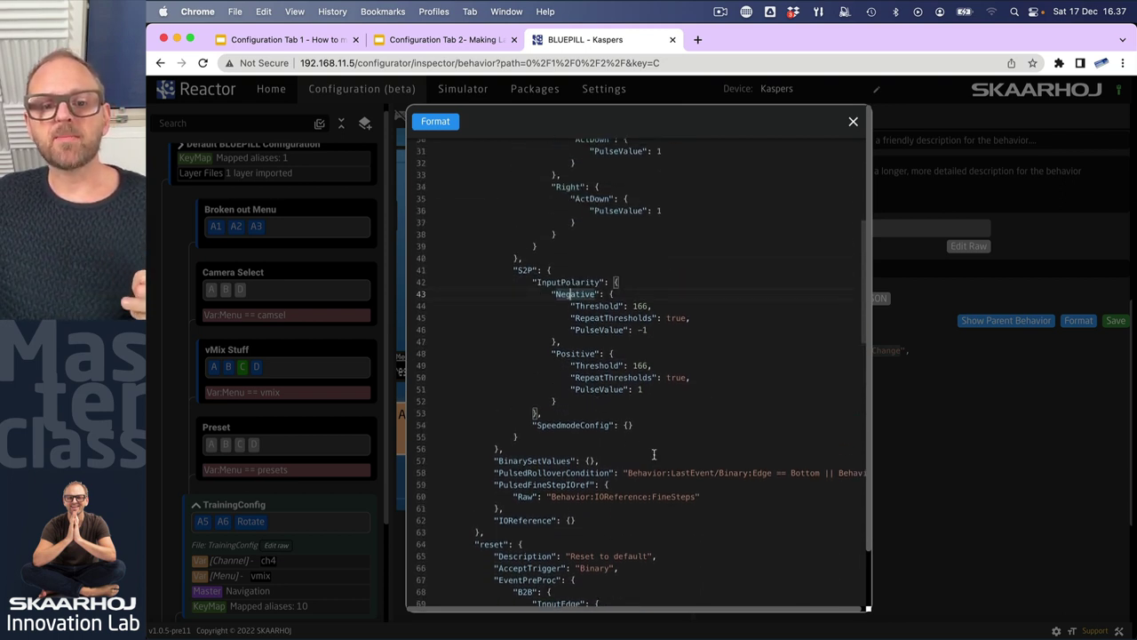
scroll(648, 453, "down", 3)
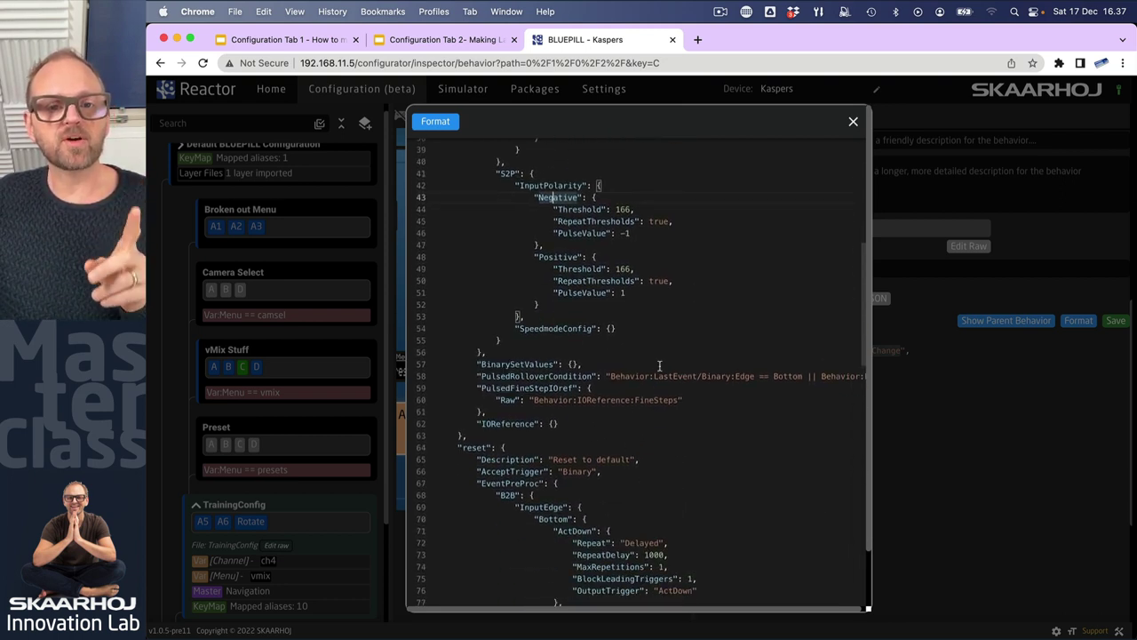
scroll(660, 365, "up", 8)
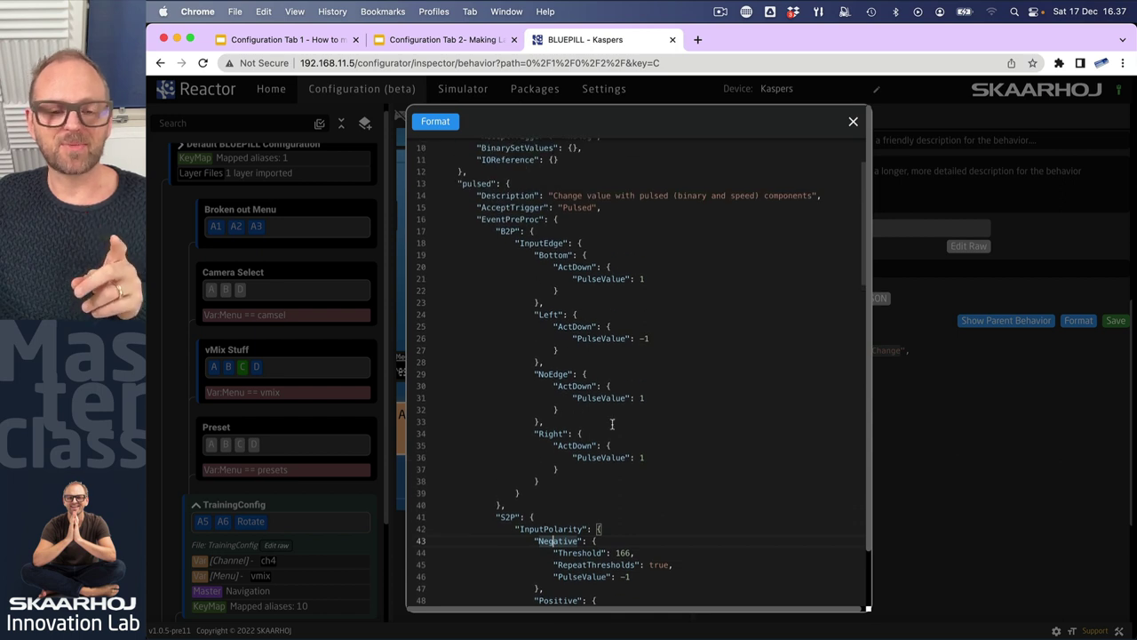
scroll(598, 422, "down", 5)
double_click(522, 501)
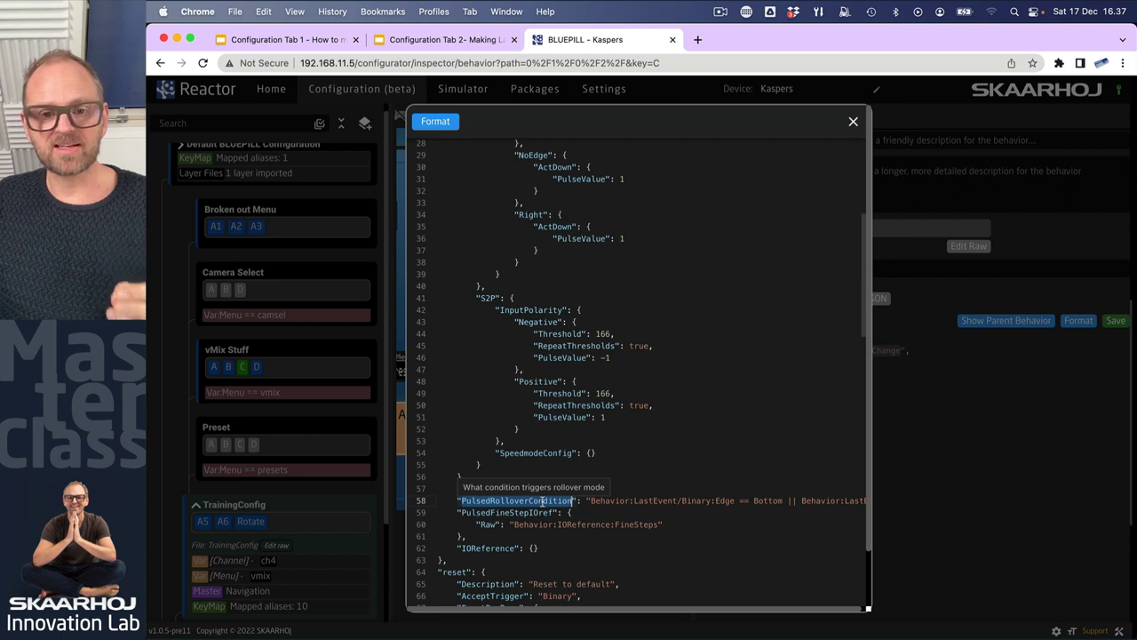
scroll(723, 515, "right", 3)
scroll(723, 516, "down", 1)
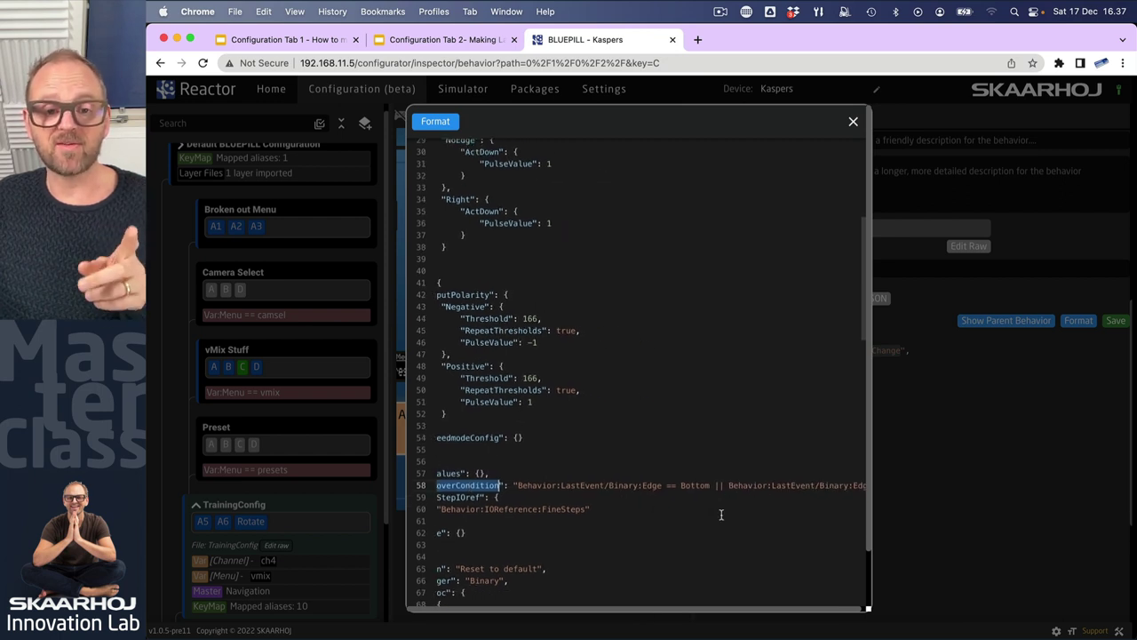
left_click_drag(707, 482, 558, 483)
scroll(572, 489, "right", 4)
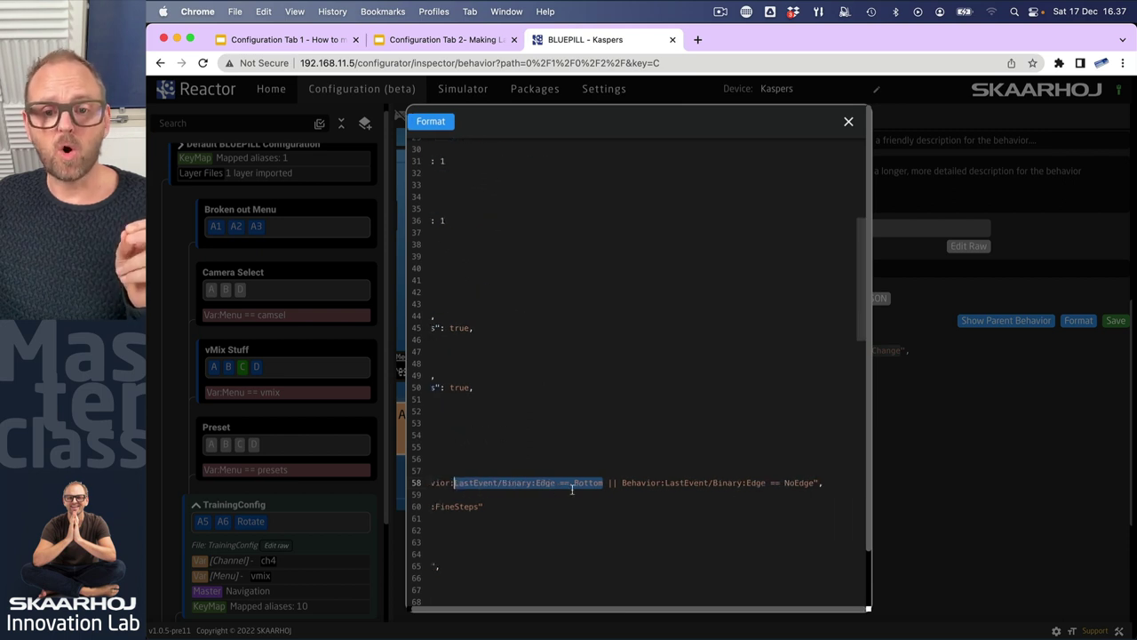
scroll(572, 489, "down", 1)
left_click_drag(812, 478, 623, 478)
scroll(586, 428, "left", 8)
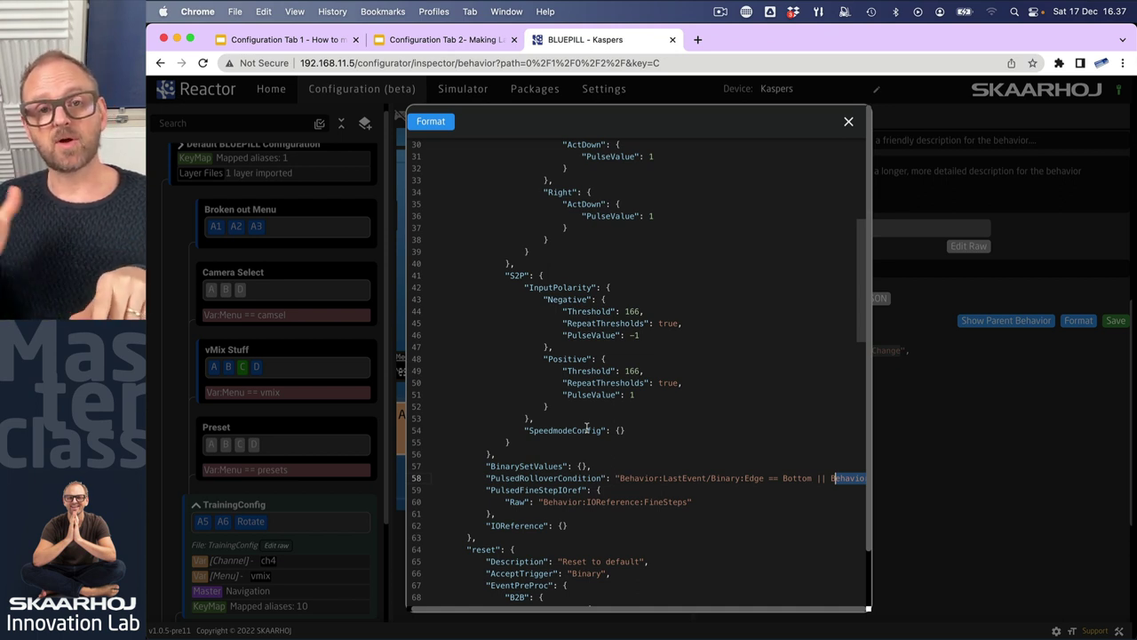
double_click(554, 478)
scroll(679, 484, "right", 4)
scroll(678, 485, "down", 2)
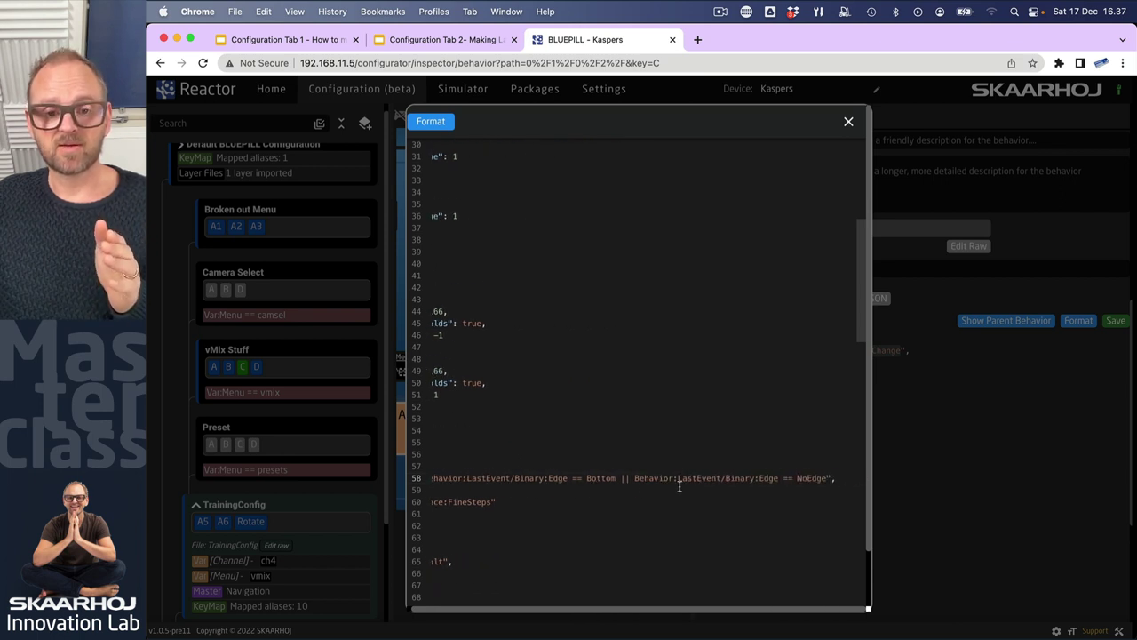
scroll(679, 486, "down", 3)
scroll(679, 486, "left", 2)
scroll(679, 486, "left", 3)
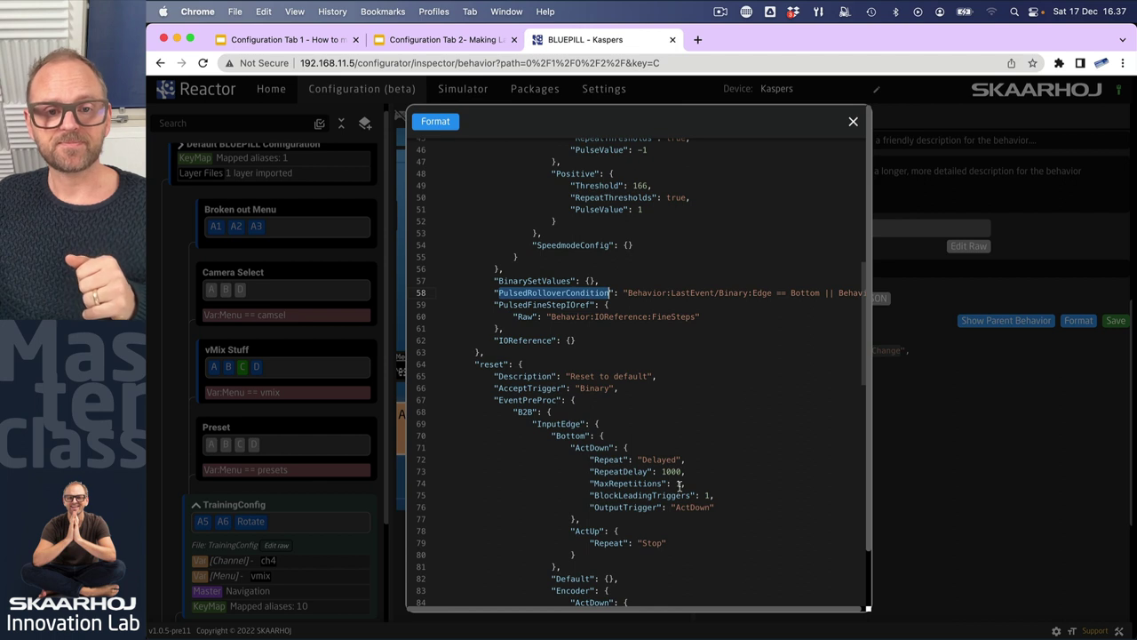
scroll(679, 484, "down", 4)
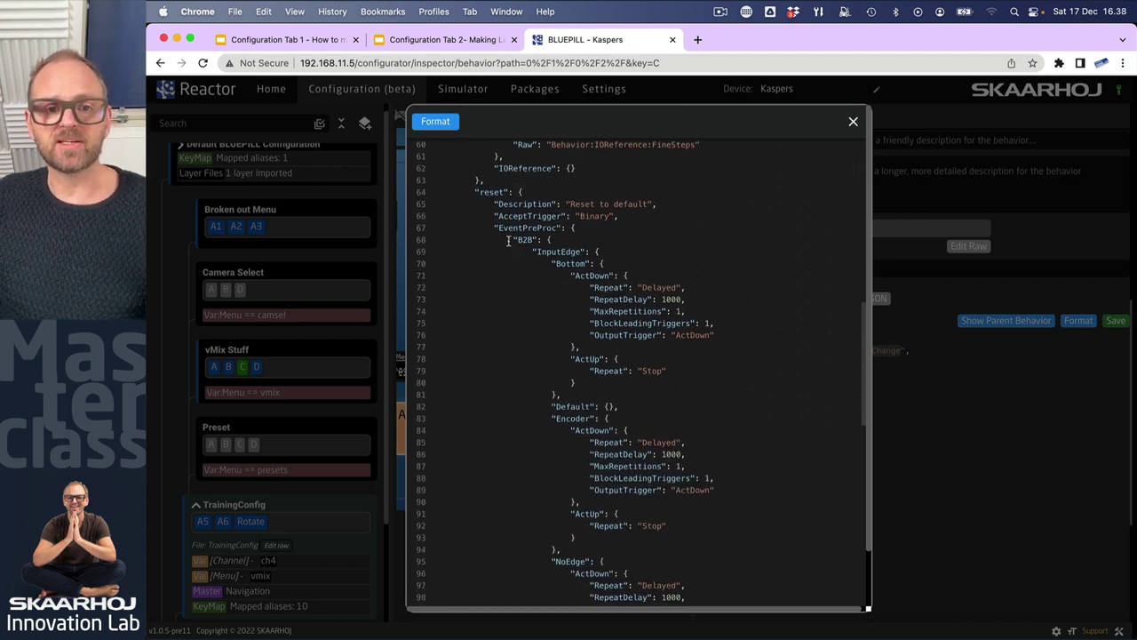
double_click(594, 216)
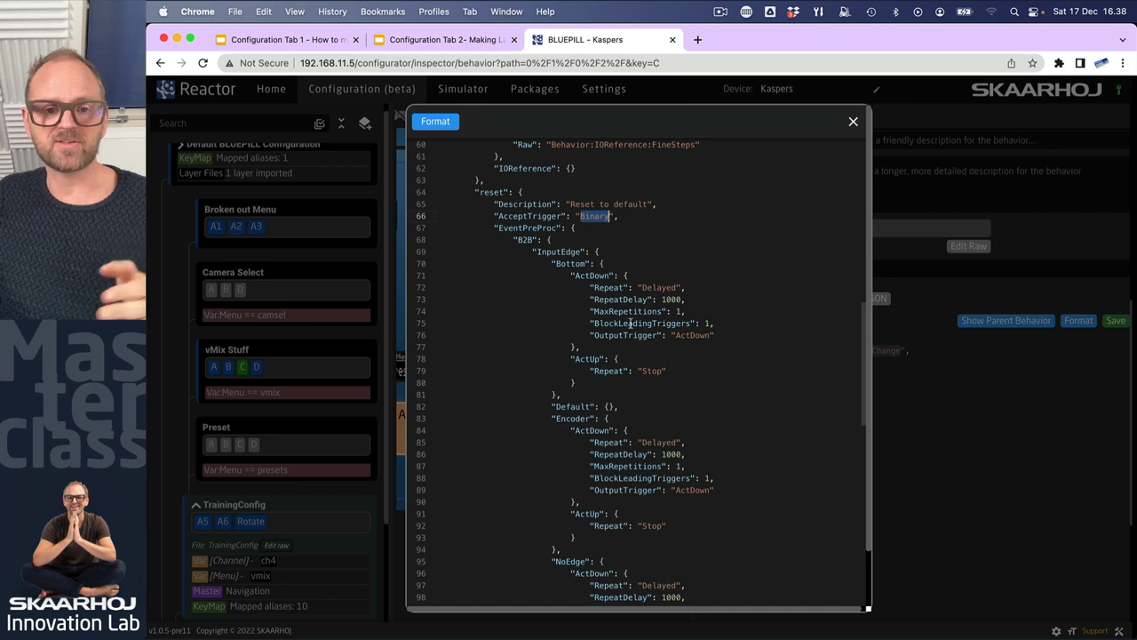
scroll(627, 370, "down", 10)
scroll(628, 372, "up", 9)
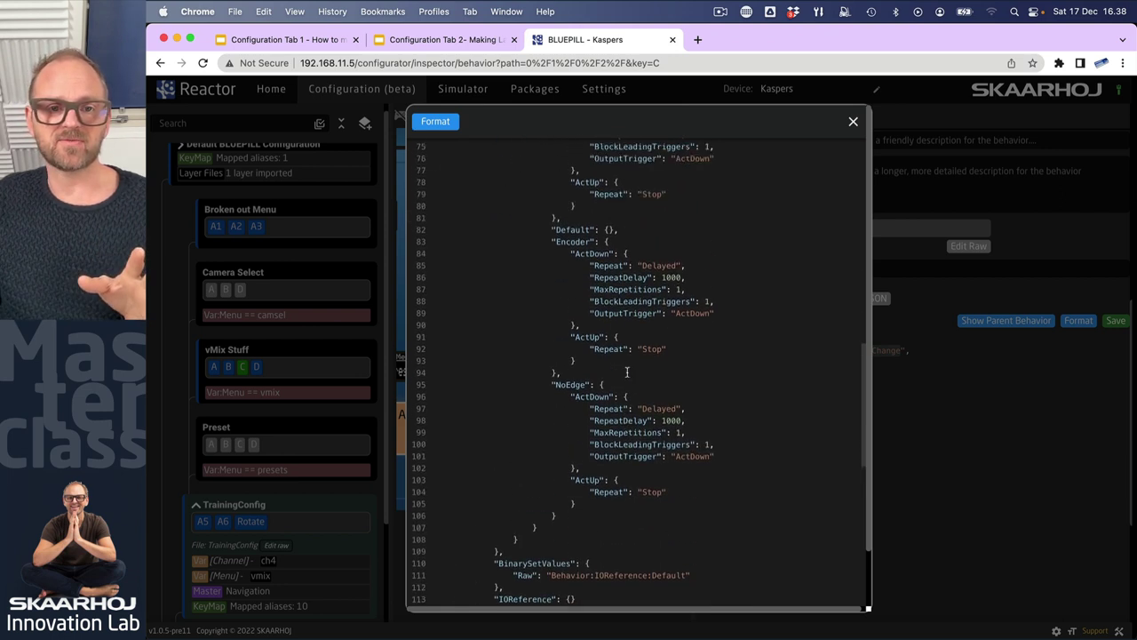
scroll(627, 370, "up", 3)
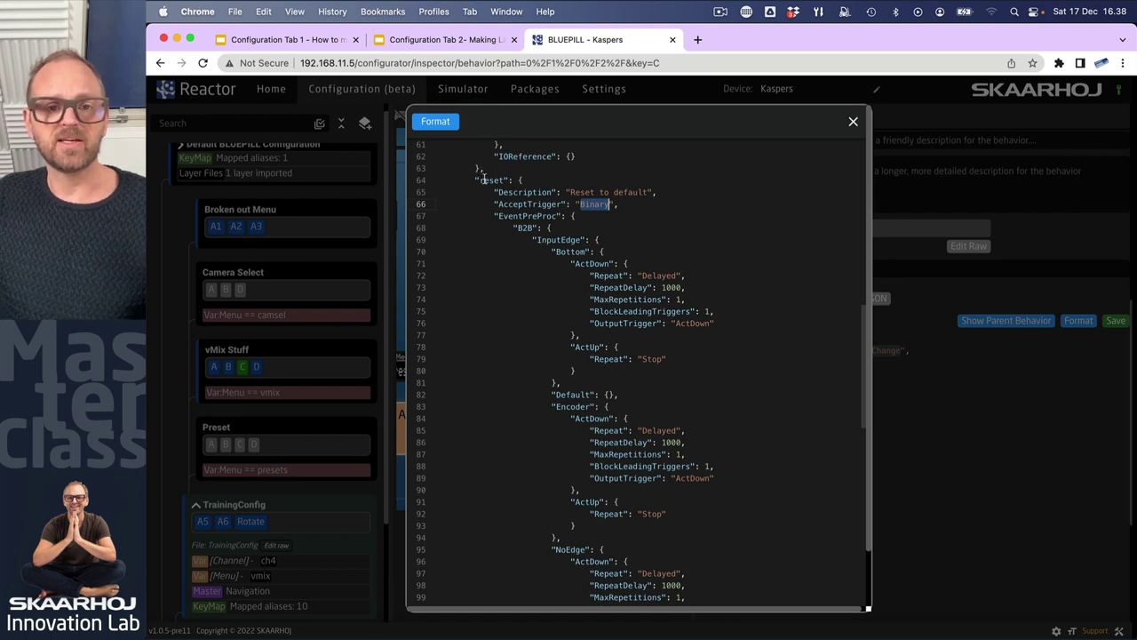
scroll(603, 437, "down", 10)
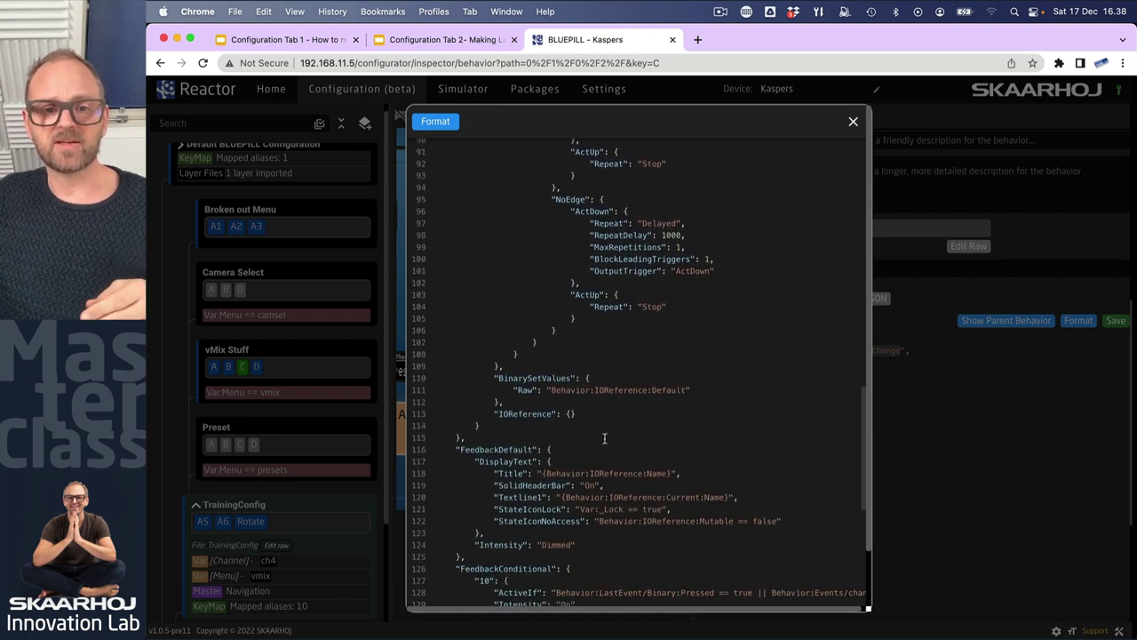
Step: Highlight the BinarySetValues Default value, then close the parent behavior JSON viewer
left_click_drag(492, 378, 514, 396)
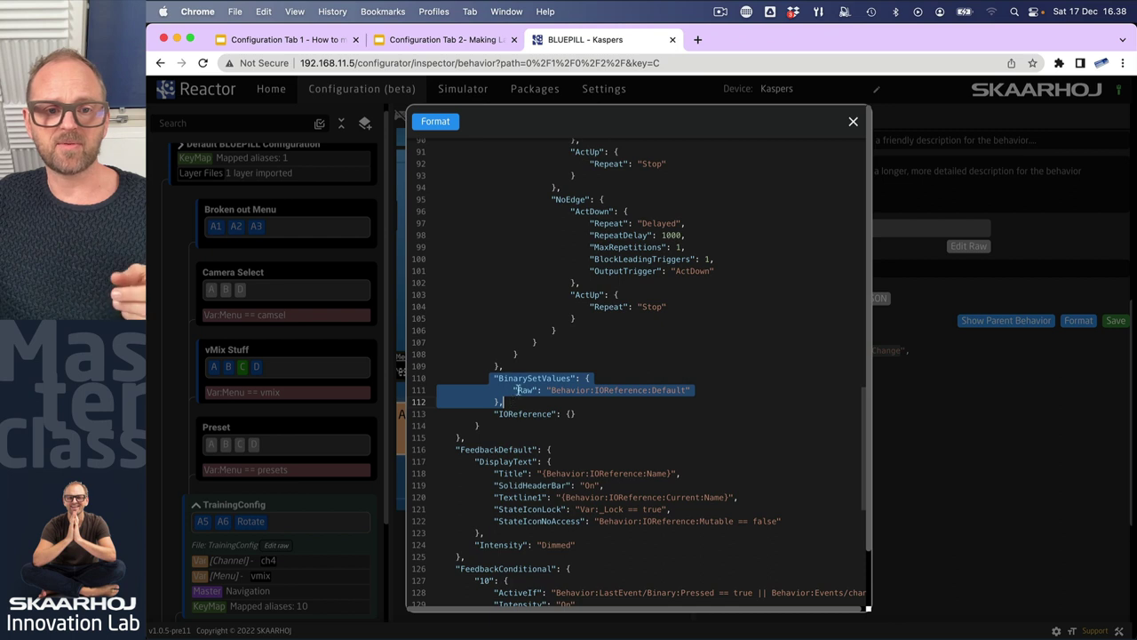
left_click_drag(688, 391, 647, 390)
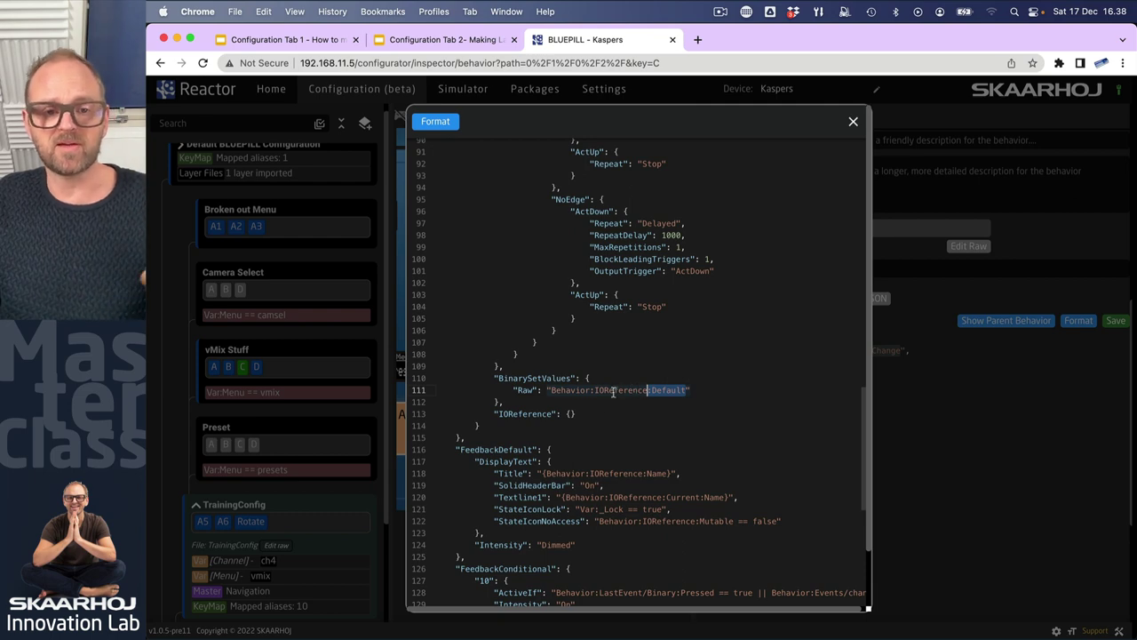
scroll(606, 430, "down", 5)
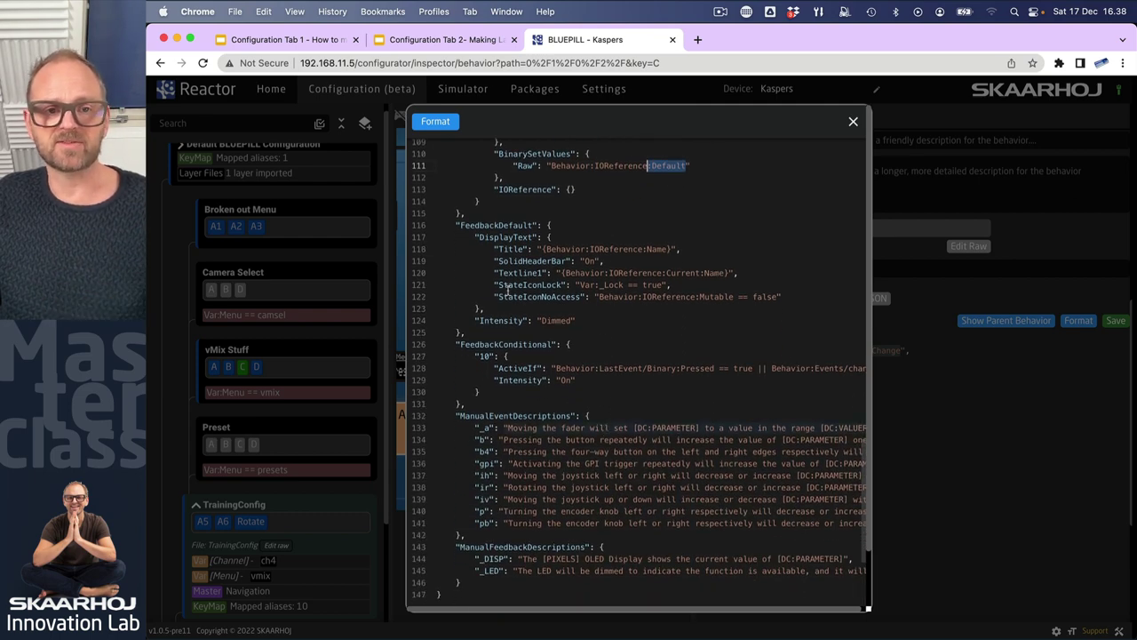
left_click(853, 121)
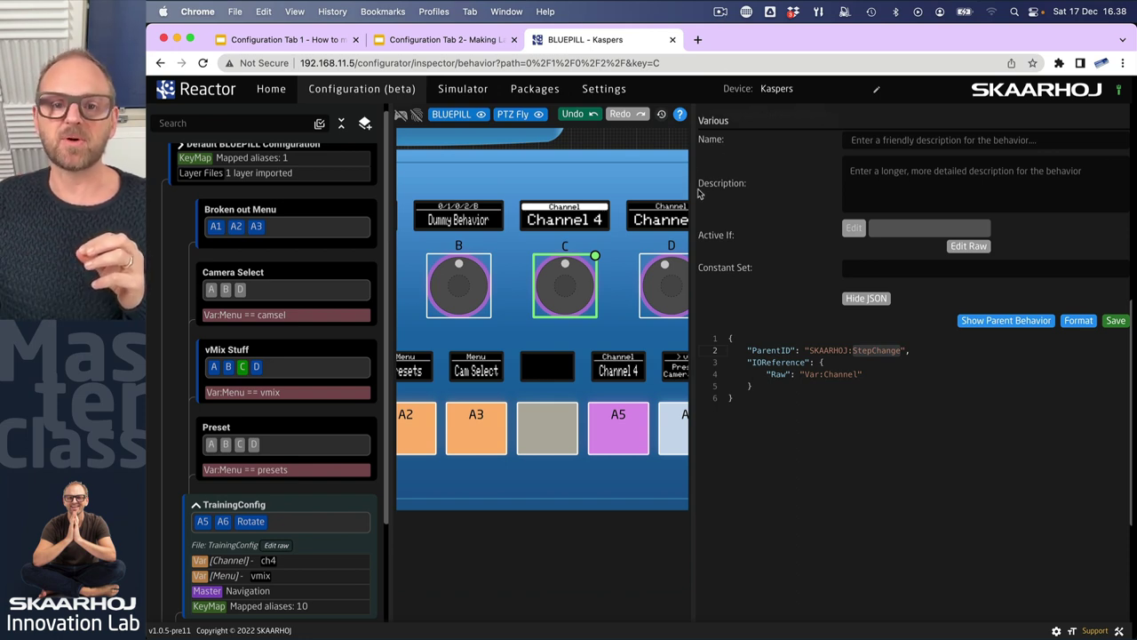
Step: Widen the device canvas by narrowing the inspector so the Rotate knob is visible
left_click_drag(694, 189, 912, 180)
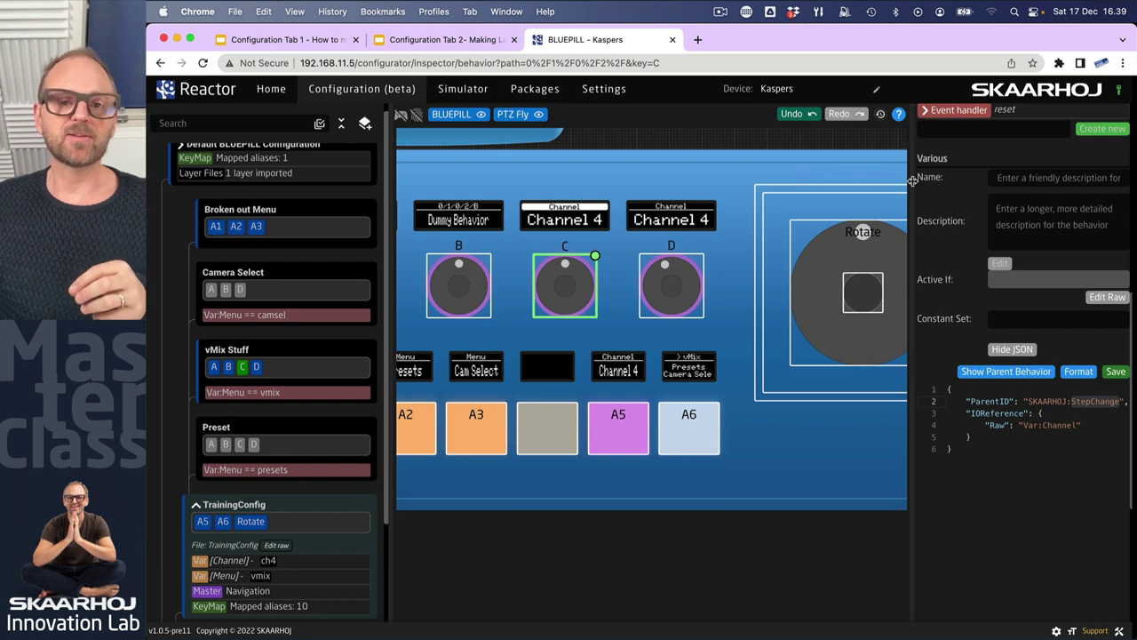